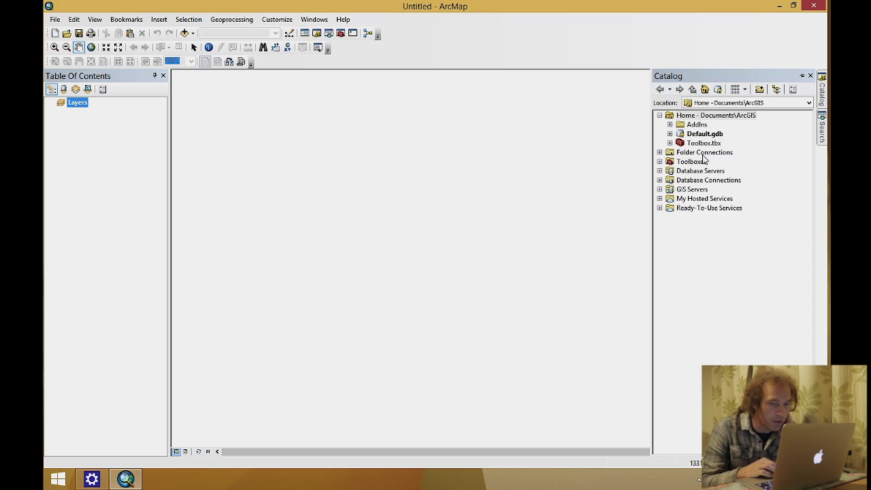
Set the Catalog home folder to C:\GIS in Catalog Options and apply it.
left_click(661, 158)
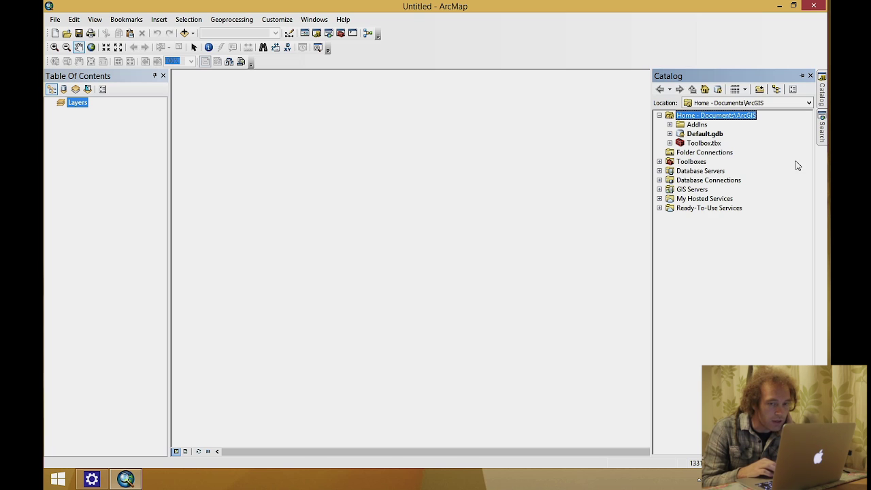
left_click(793, 90)
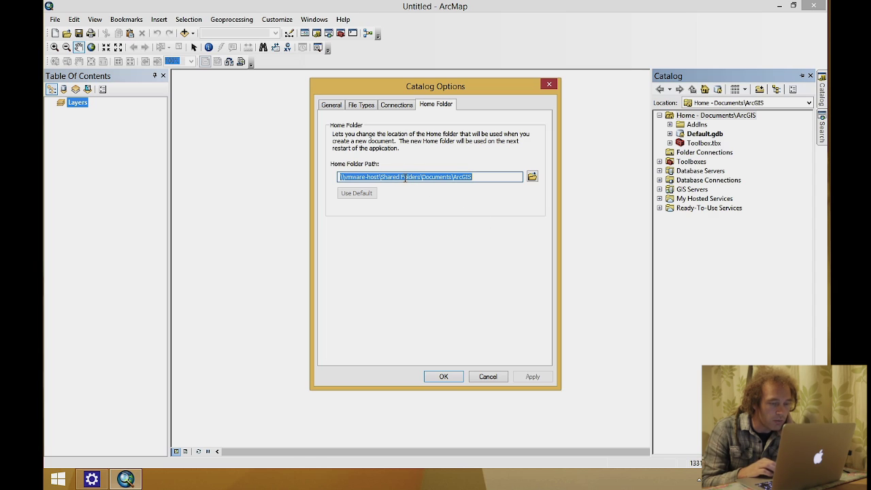
left_click(532, 177)
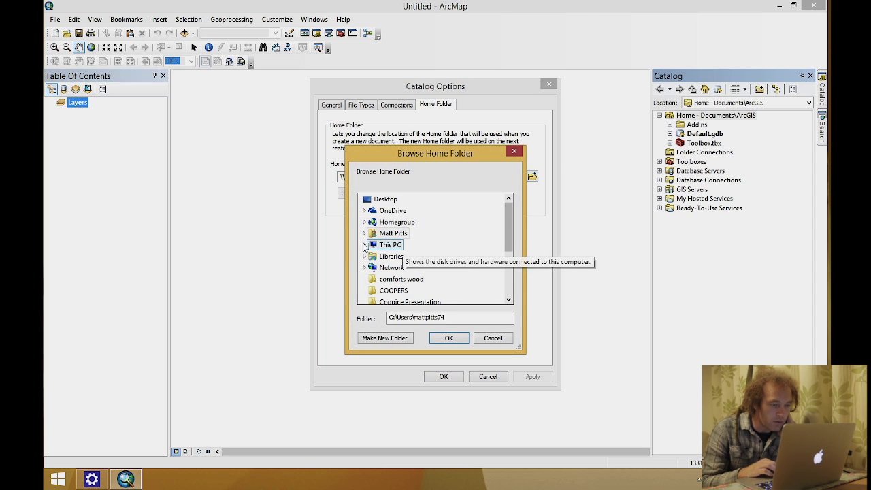
left_click(364, 244)
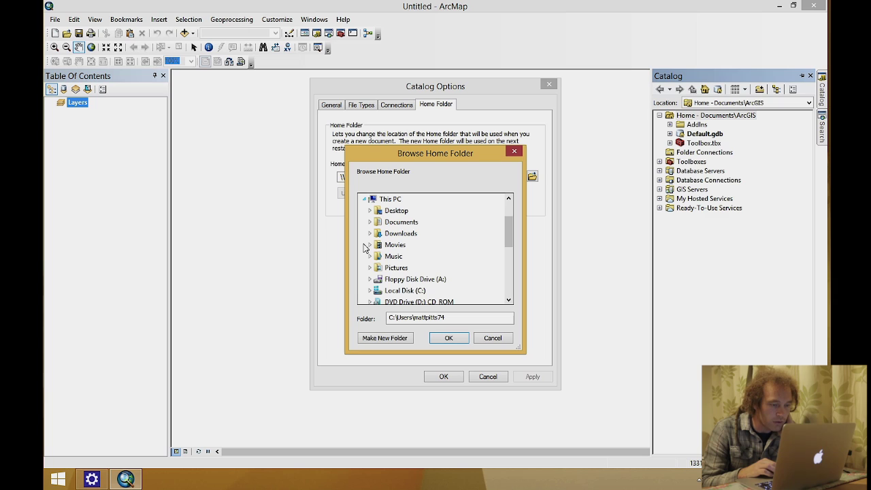
left_click(371, 291)
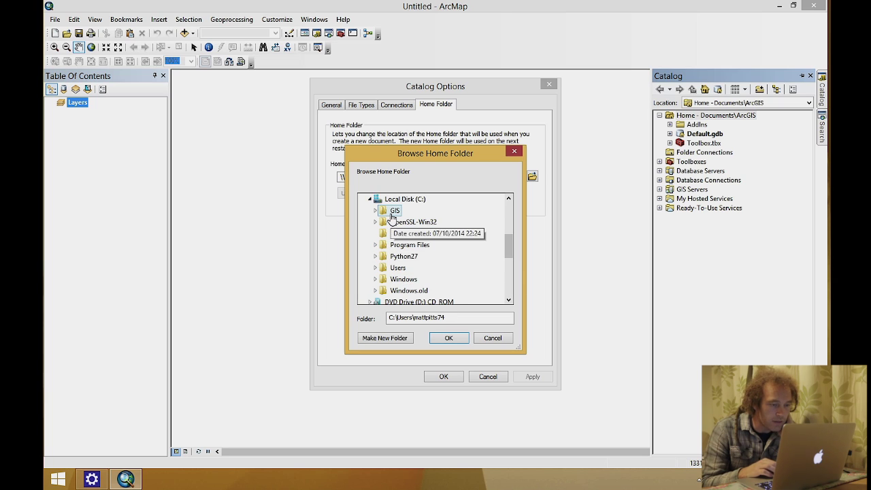
double_click(393, 212)
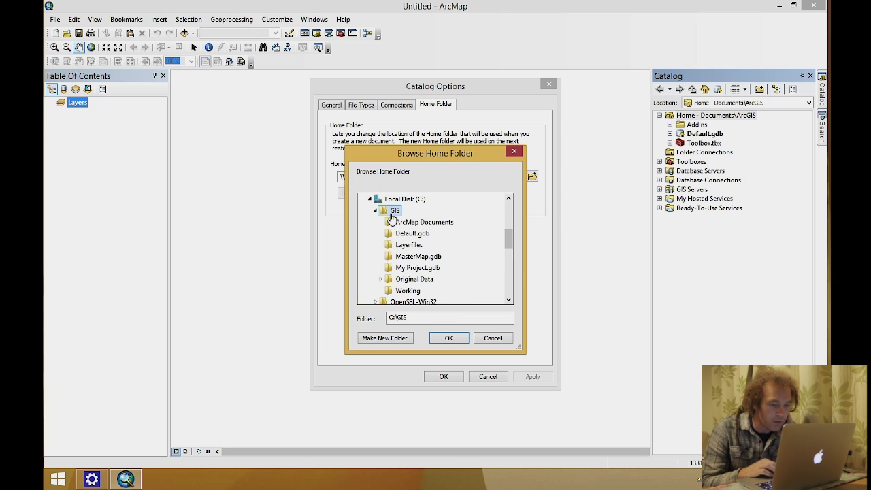
left_click(447, 339)
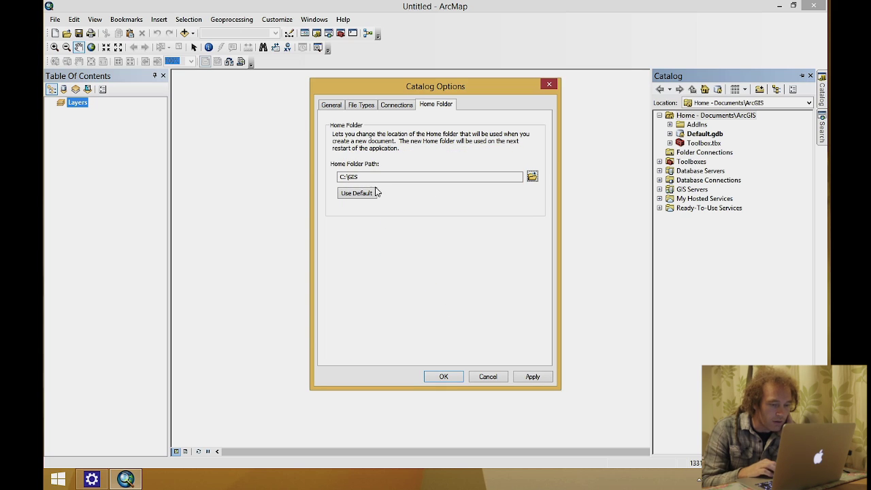
left_click(531, 377)
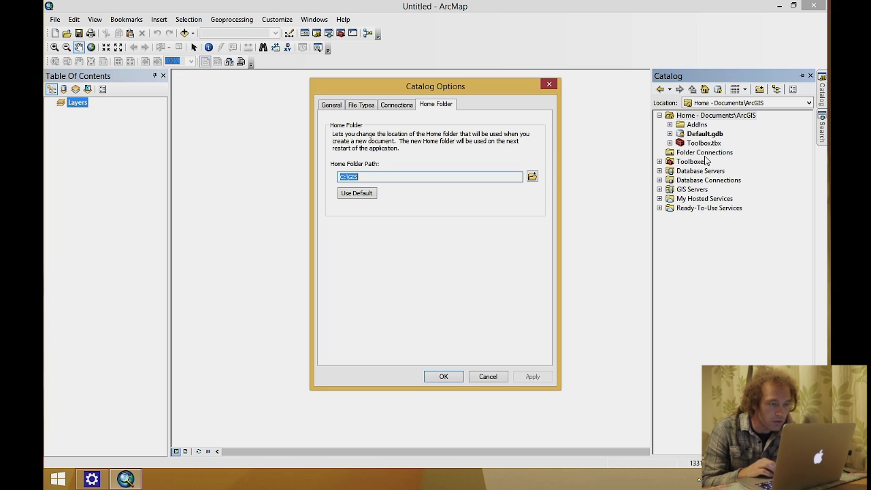
Hide Ready-To-Use Services, My Hosted Services, server and database entries, and apply.
left_click(333, 107)
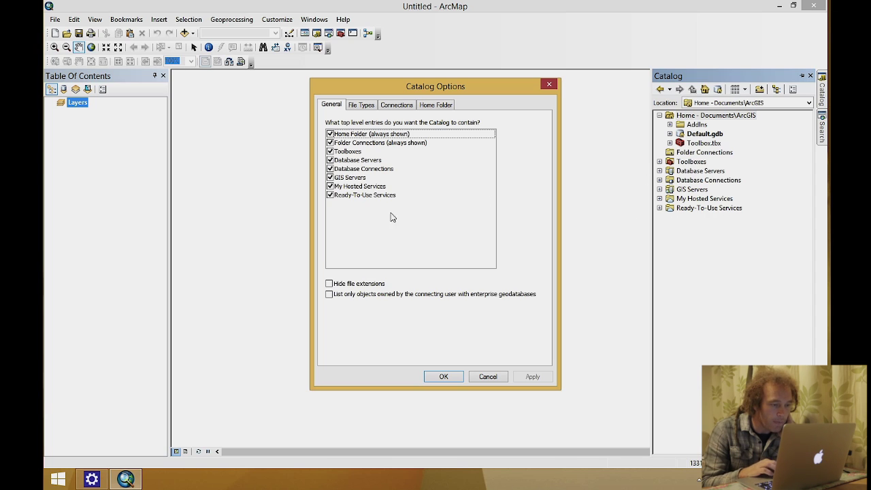
left_click(330, 195)
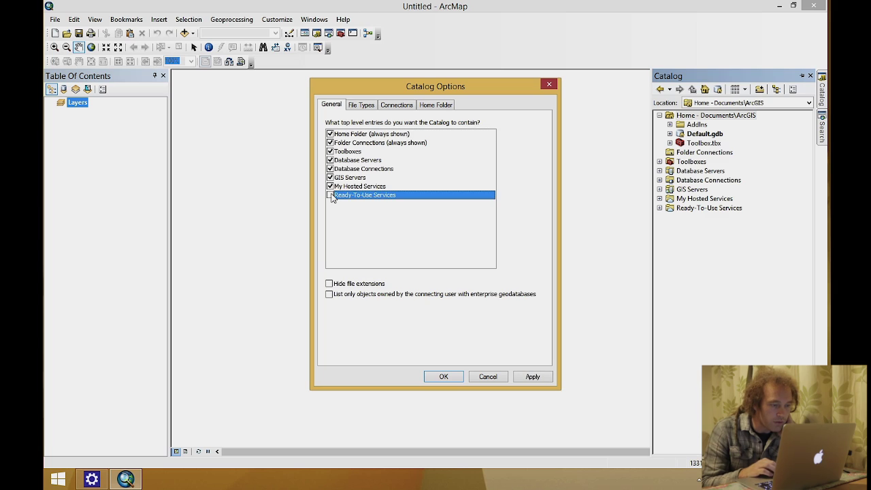
left_click(330, 187)
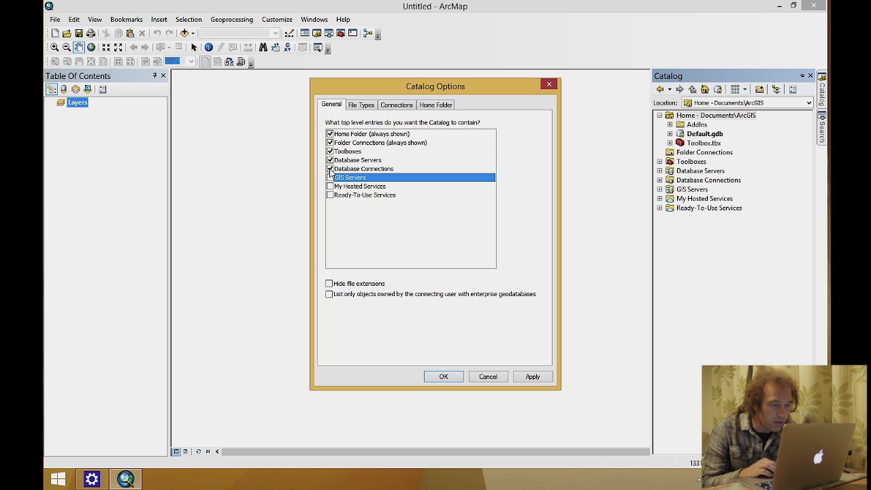
left_click(330, 169)
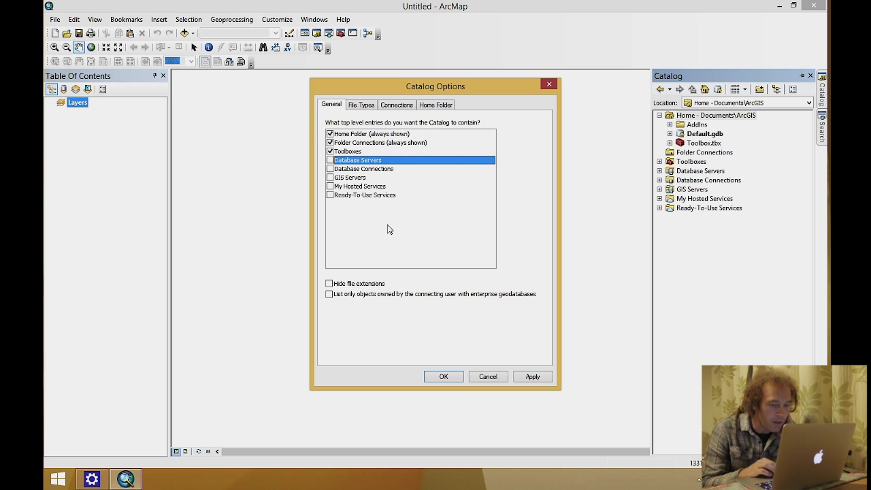
left_click(532, 378)
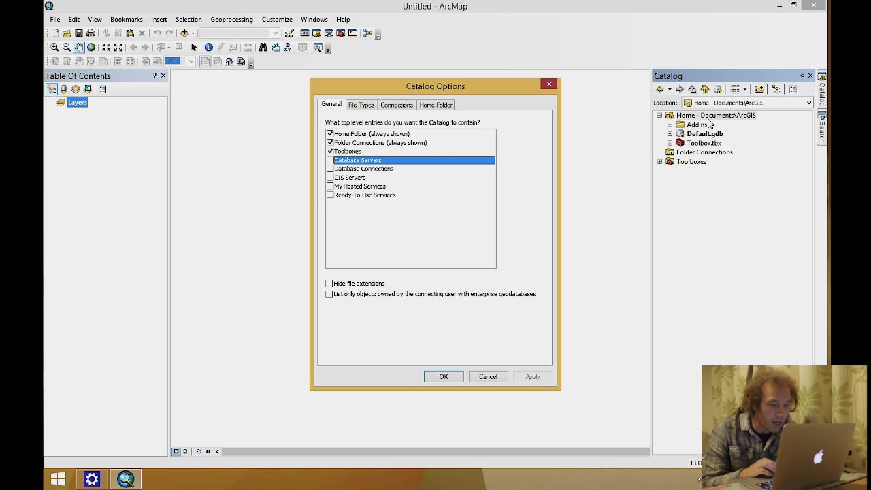
Restart ArcMap with a blank map and show the Catalog at Home – GIS.
left_click(444, 377)
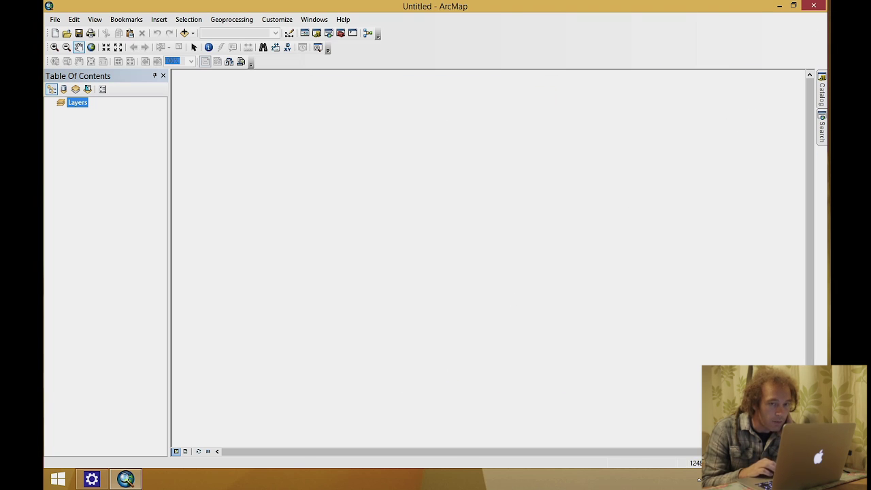
left_click(818, 8)
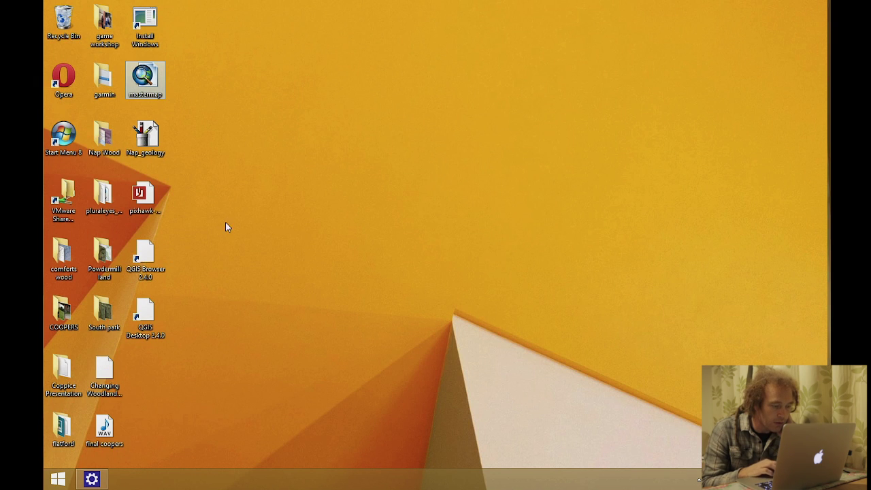
left_click(60, 479)
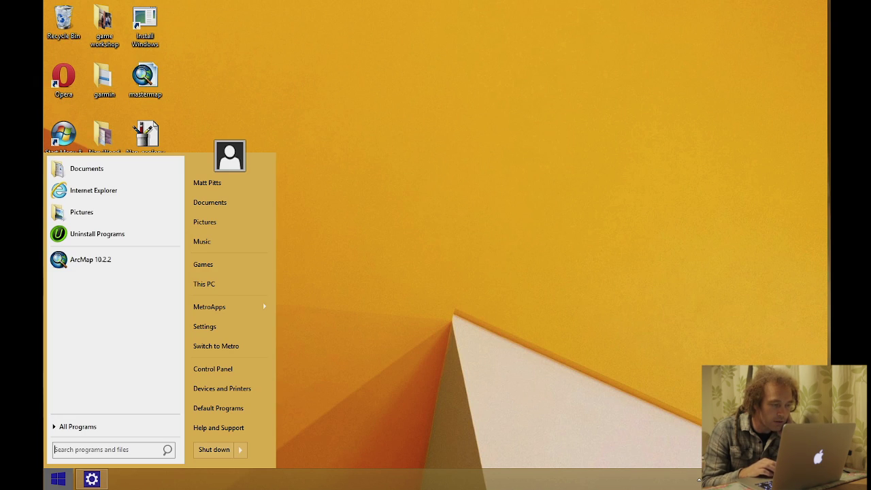
left_click(86, 259)
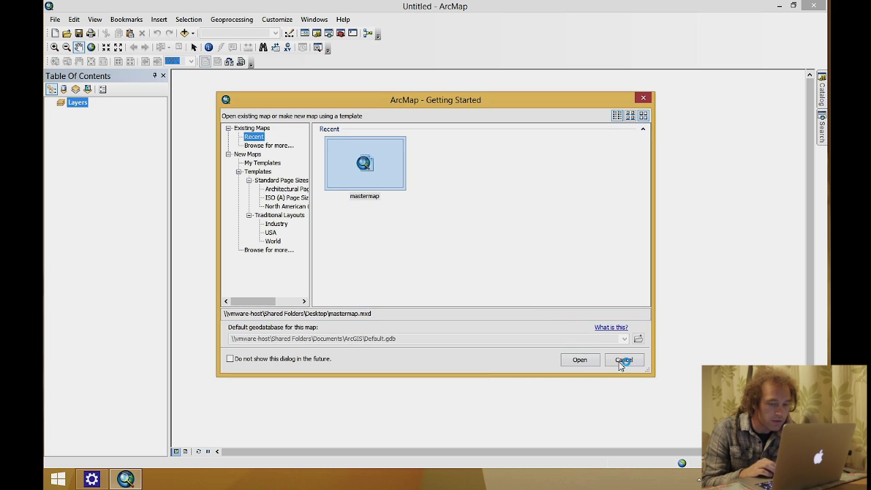
left_click(623, 360)
left_click(821, 96)
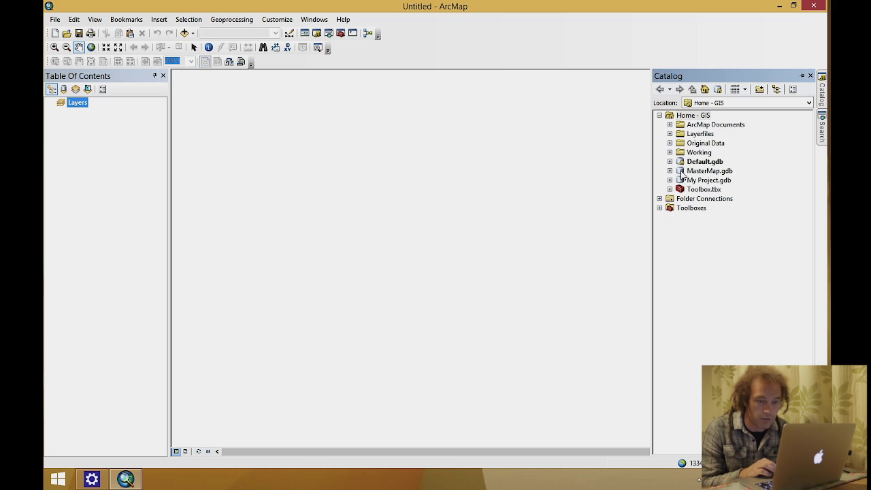
Make MasterMap.gdb the default geodatabase from its Catalog context menu.
right_click(681, 172)
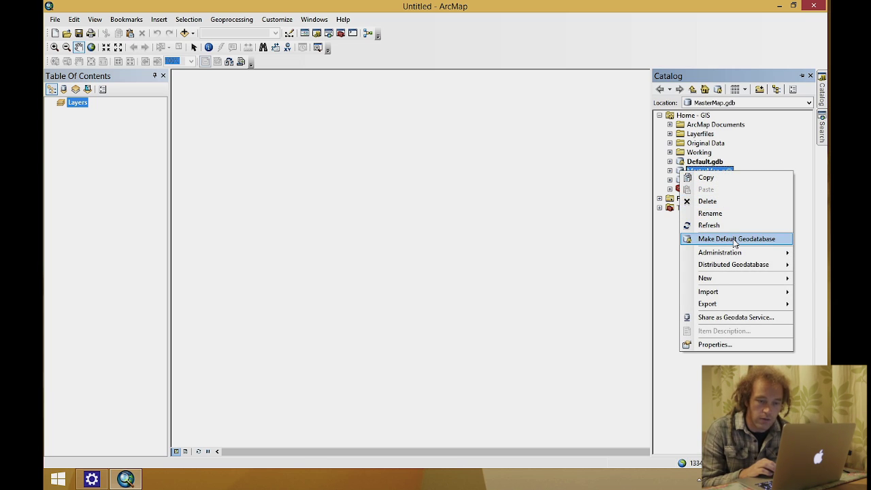
left_click(736, 239)
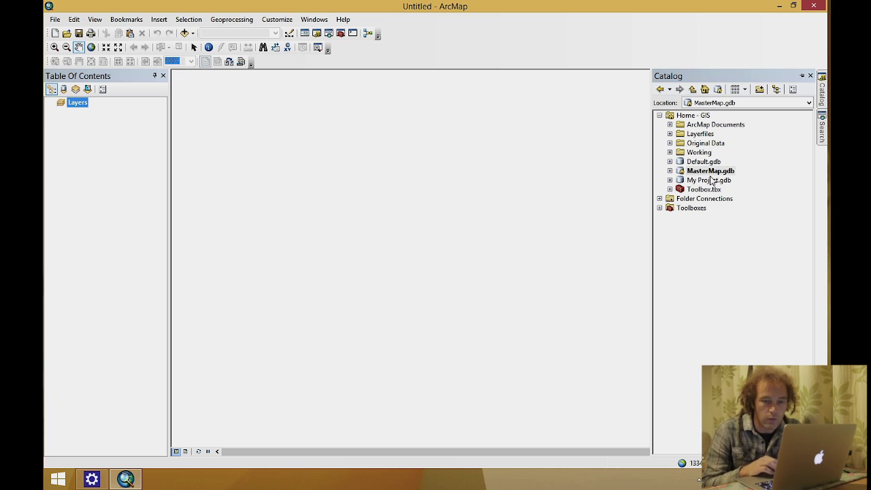
Add Topo_Point_polygon and Topo_Area from MasterMap.gdb's MasterMap dataset to the map.
left_click(670, 171)
left_click(682, 181)
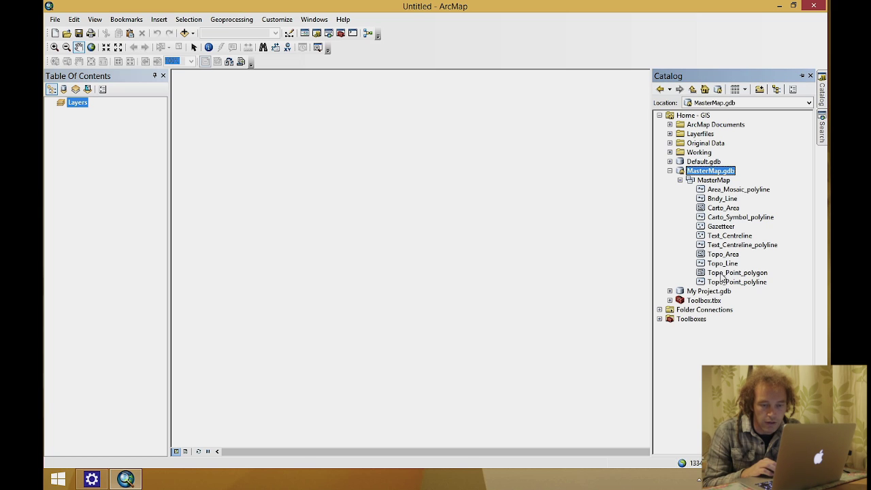
left_click_drag(727, 275, 467, 246)
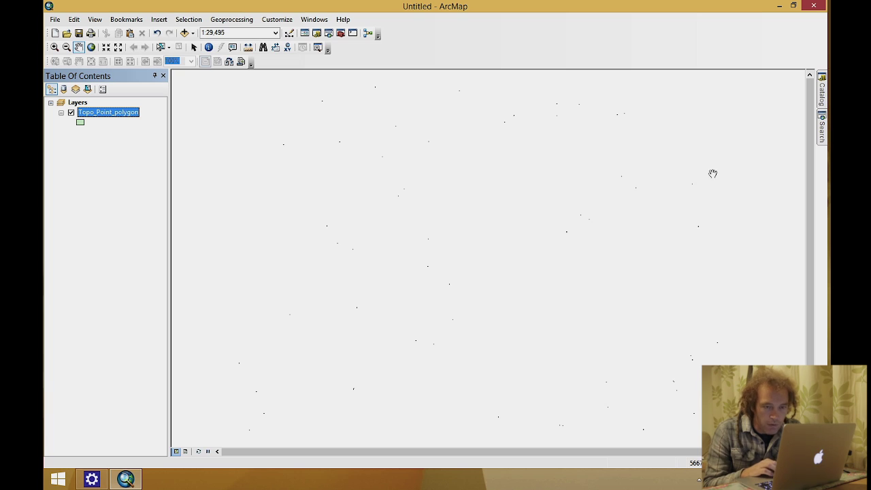
left_click(821, 92)
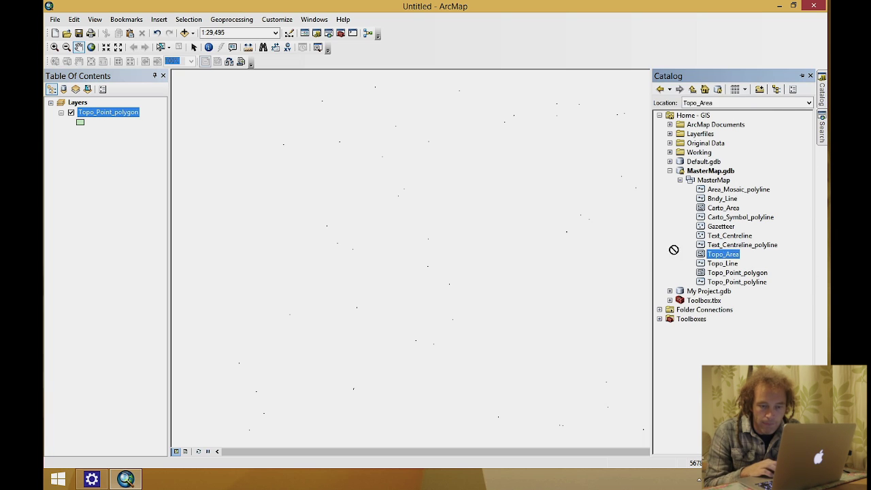
left_click_drag(723, 255, 504, 244)
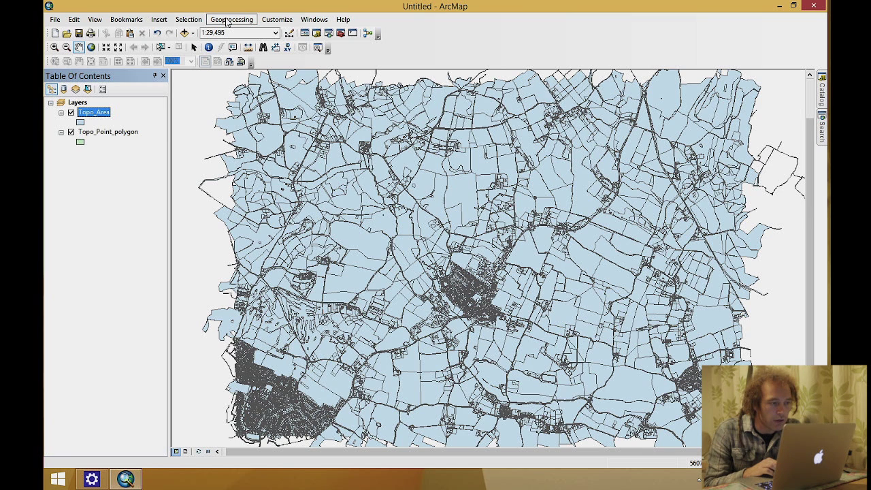
left_click(228, 22)
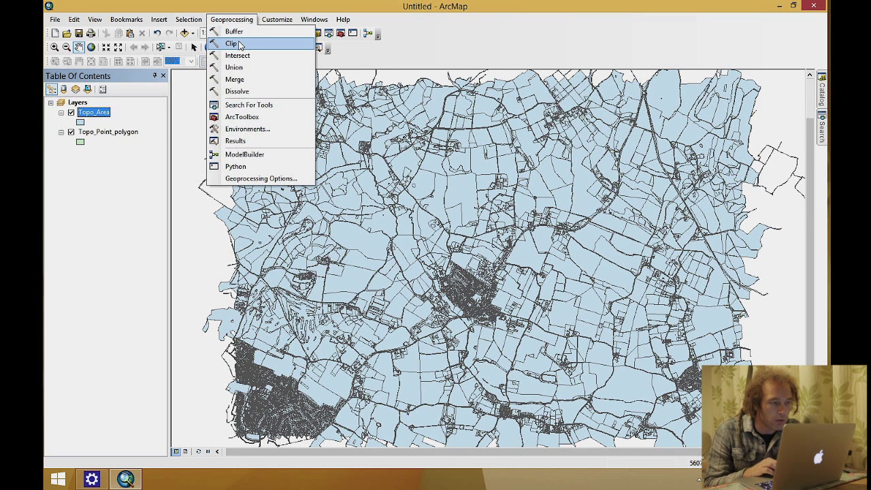
left_click(239, 44)
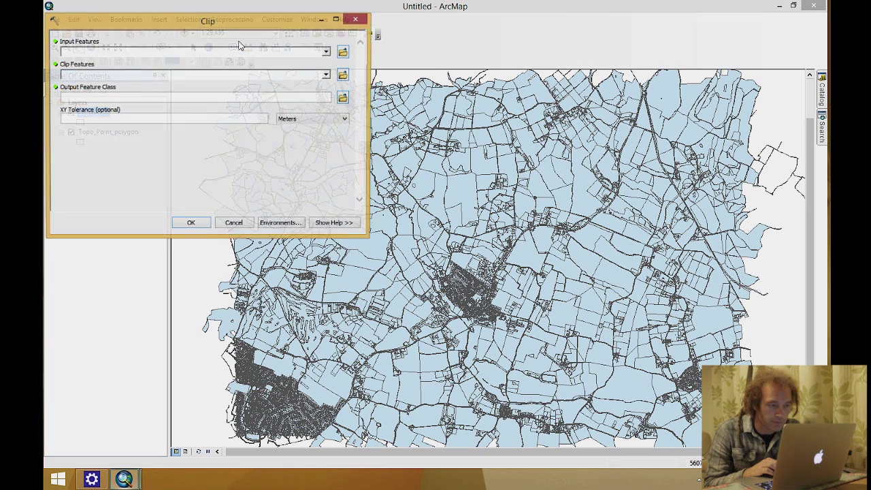
left_click(326, 53)
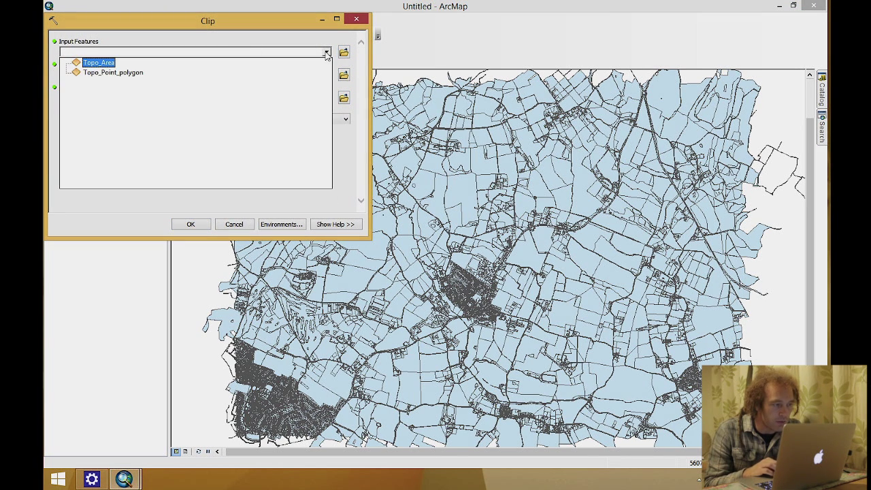
left_click(115, 63)
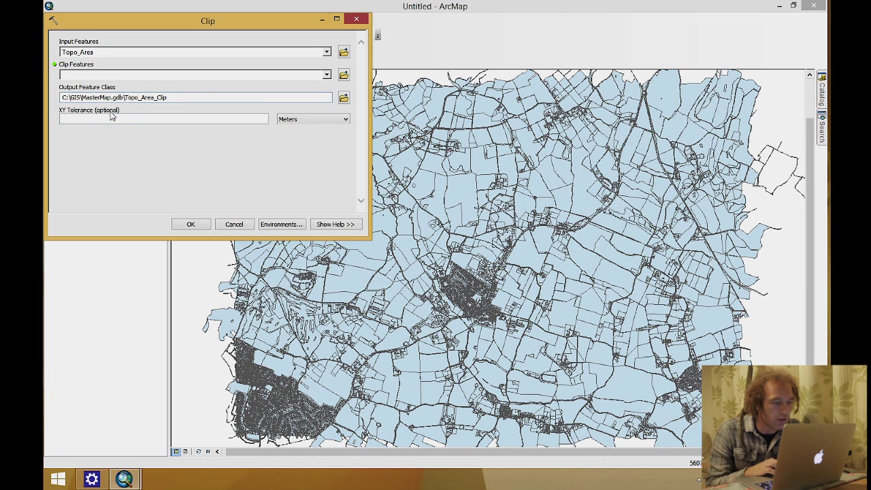
left_click(240, 228)
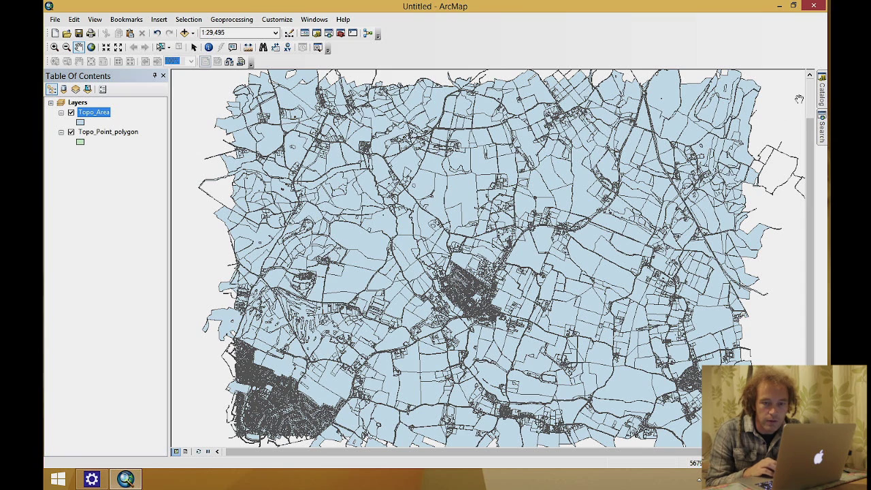
Reopen Catalog Options to verify C:\GIS is the home folder, then close them.
left_click(822, 99)
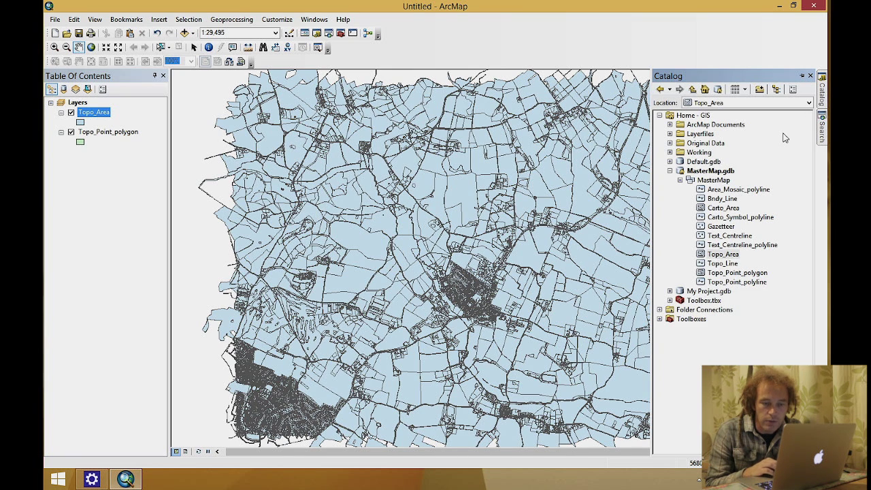
left_click(670, 171)
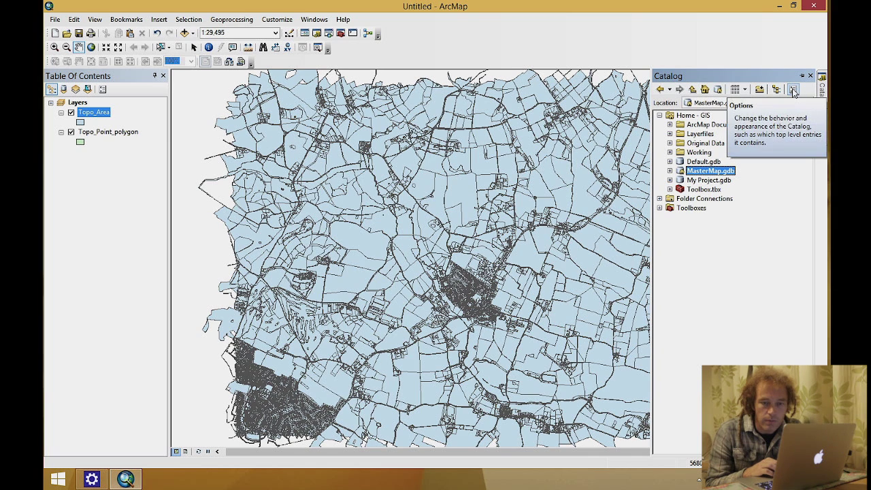
left_click(793, 91)
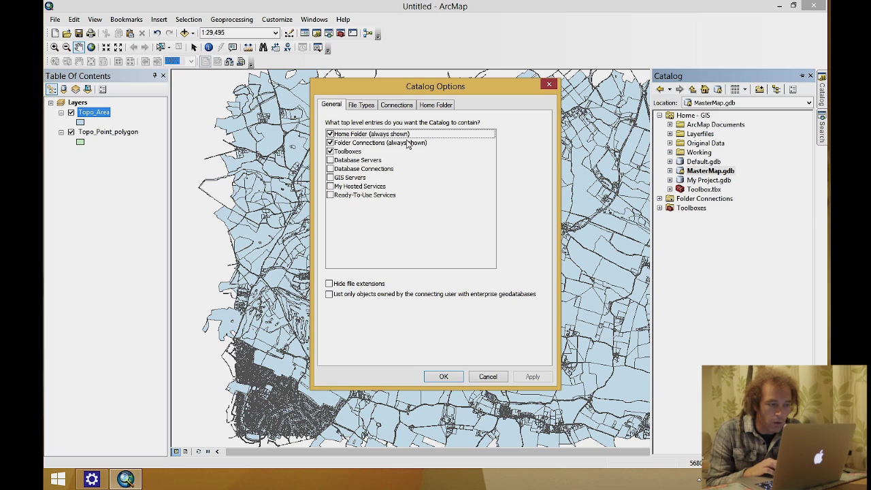
left_click(436, 105)
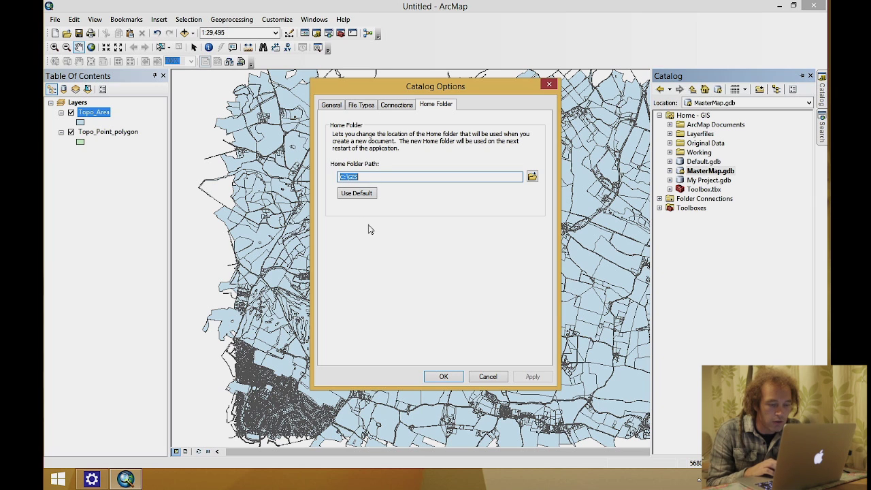
left_click(443, 378)
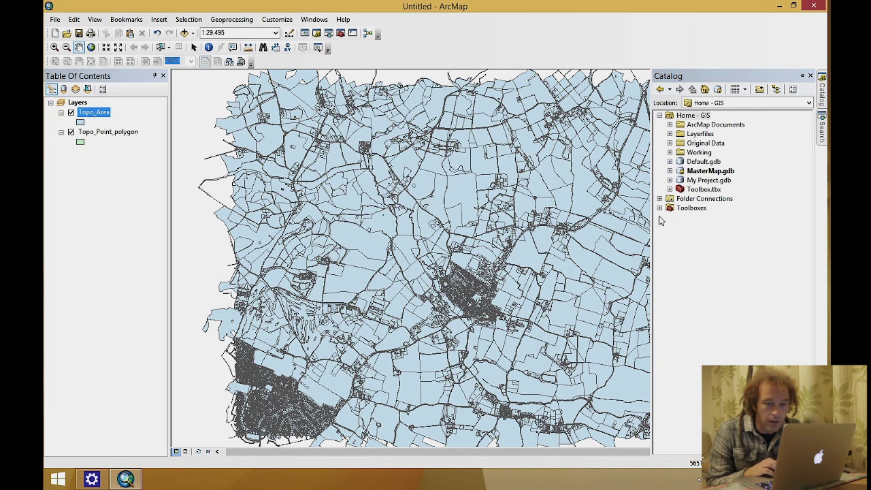